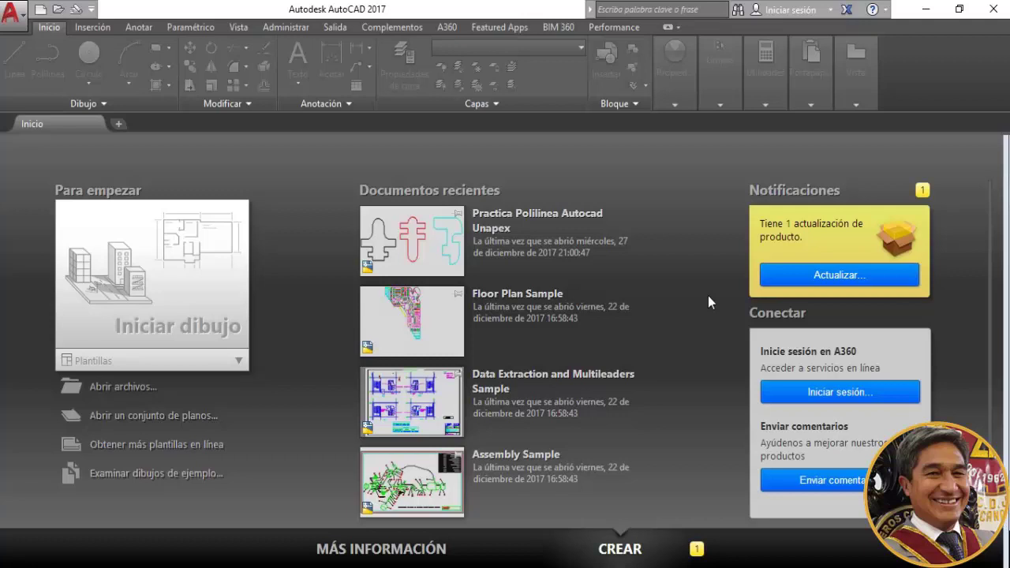
# Start a new blank drawing and restore down AutoCAD so the reference drawing shows beside it
pyautogui.click(173, 294)
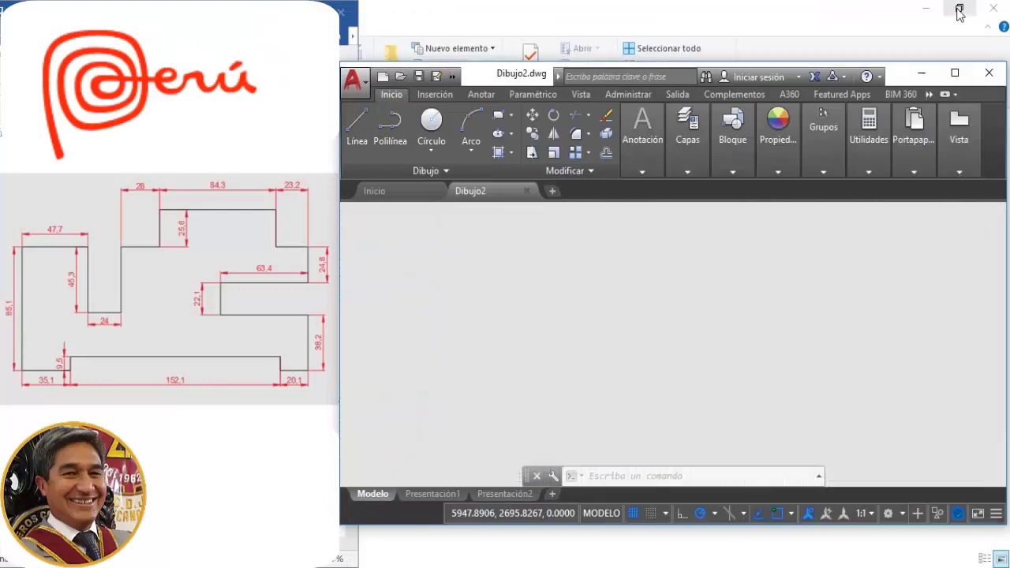
pyautogui.click(959, 9)
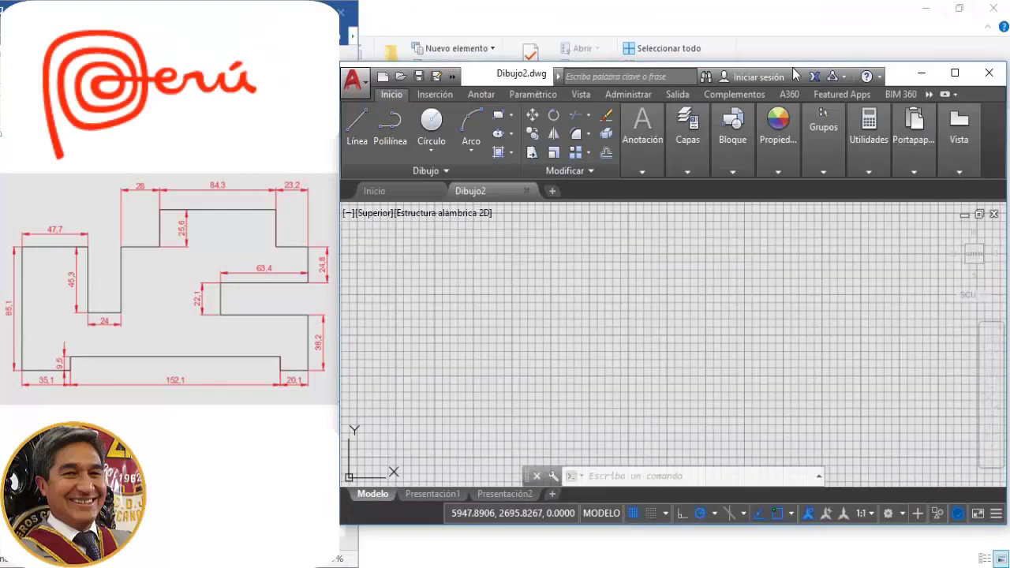
# Extend the Dibujo2.dwg window vertically to the full screen height
pyautogui.doubleClick(793, 68)
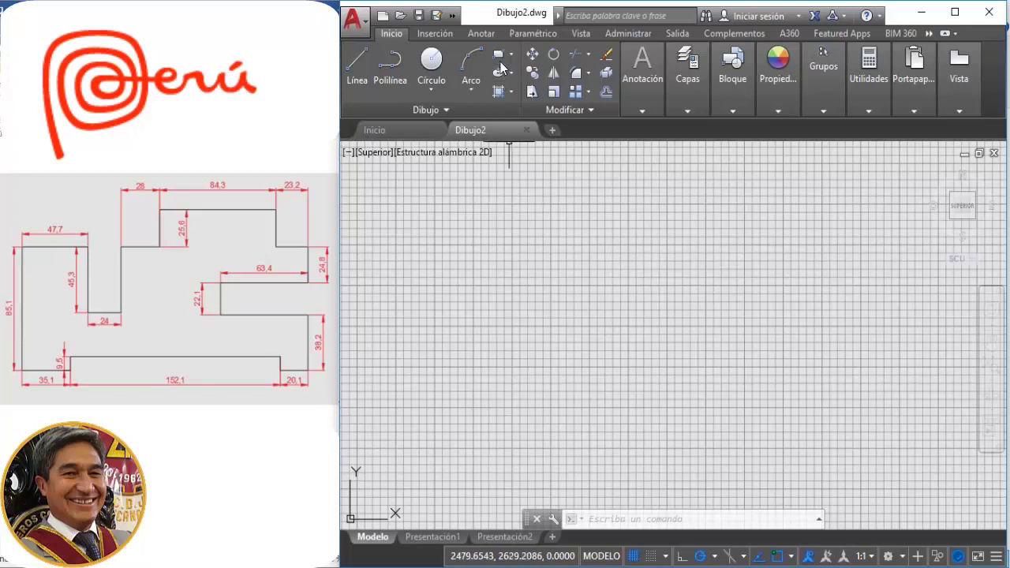
# Draw a 297 × 210 rectangle with its first corner at 0,0
pyautogui.click(499, 57)
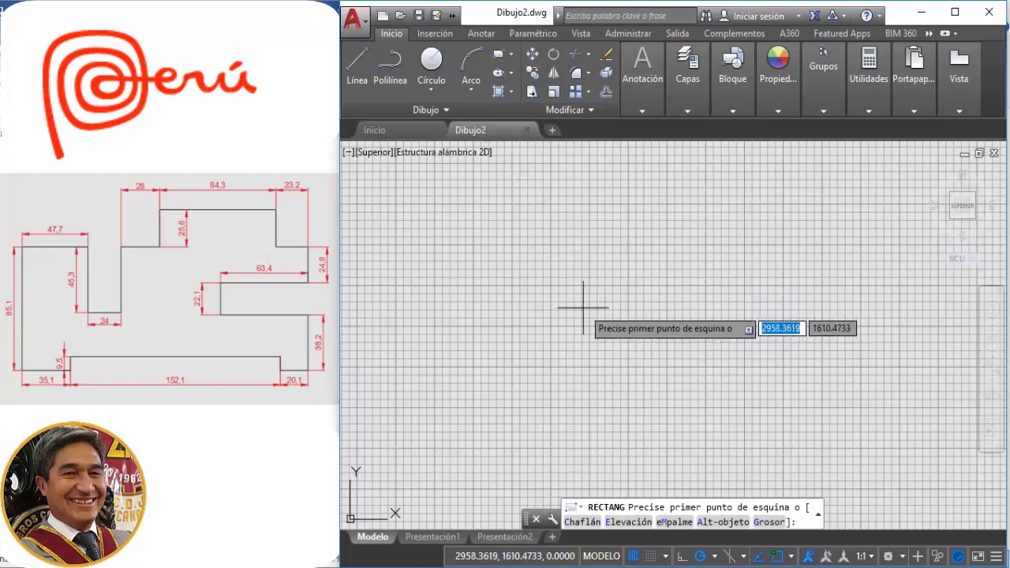
pyautogui.write('0')
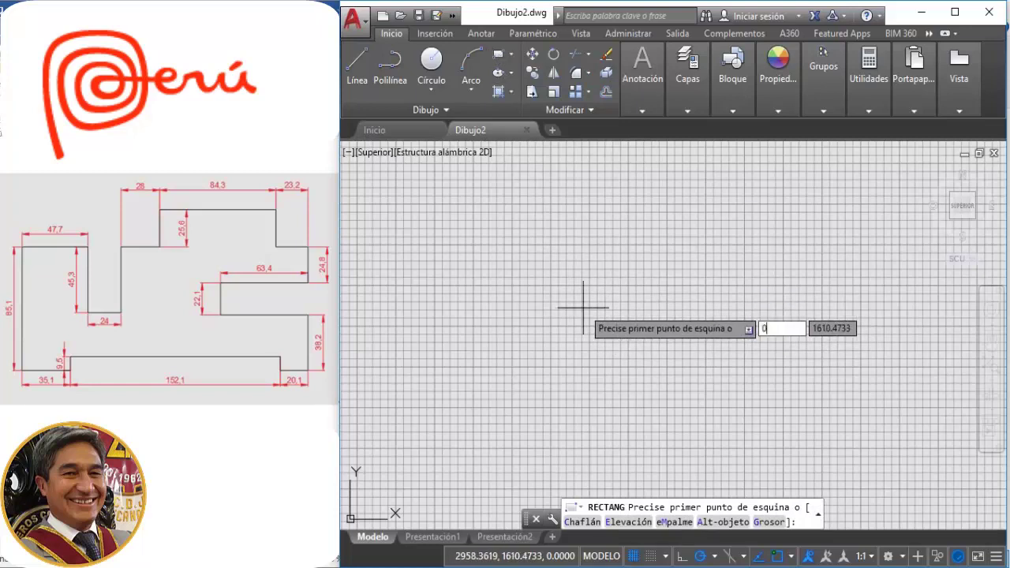
pyautogui.press('Tab')
pyautogui.write('0')
pyautogui.press('Return')
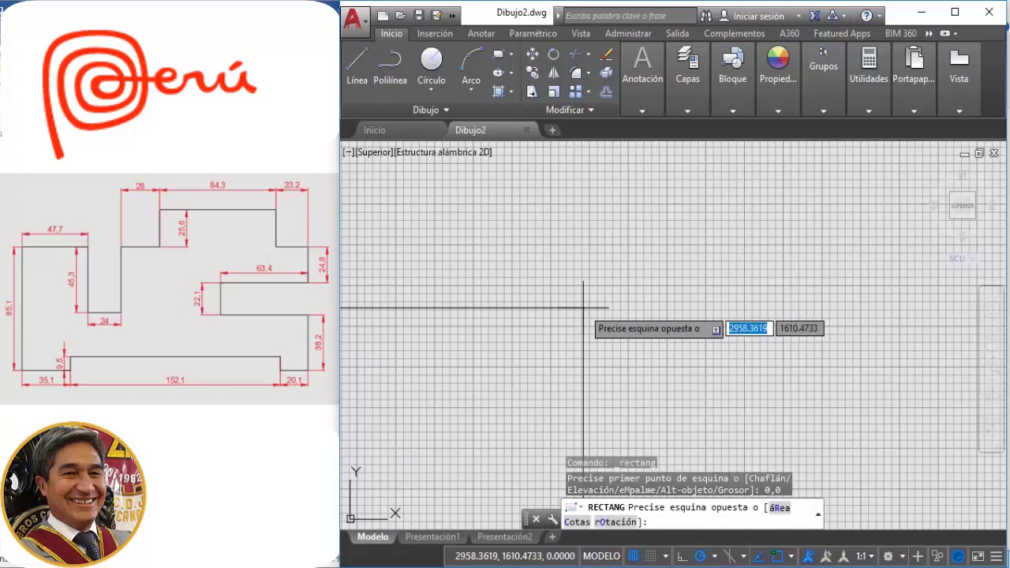
pyautogui.write('29')
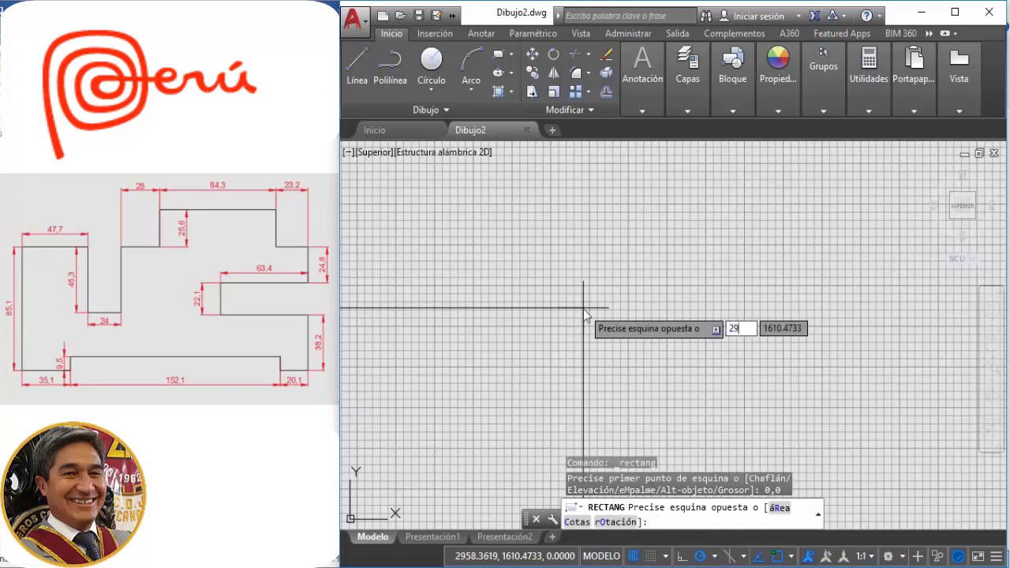
pyautogui.write('7')
pyautogui.press('Tab')
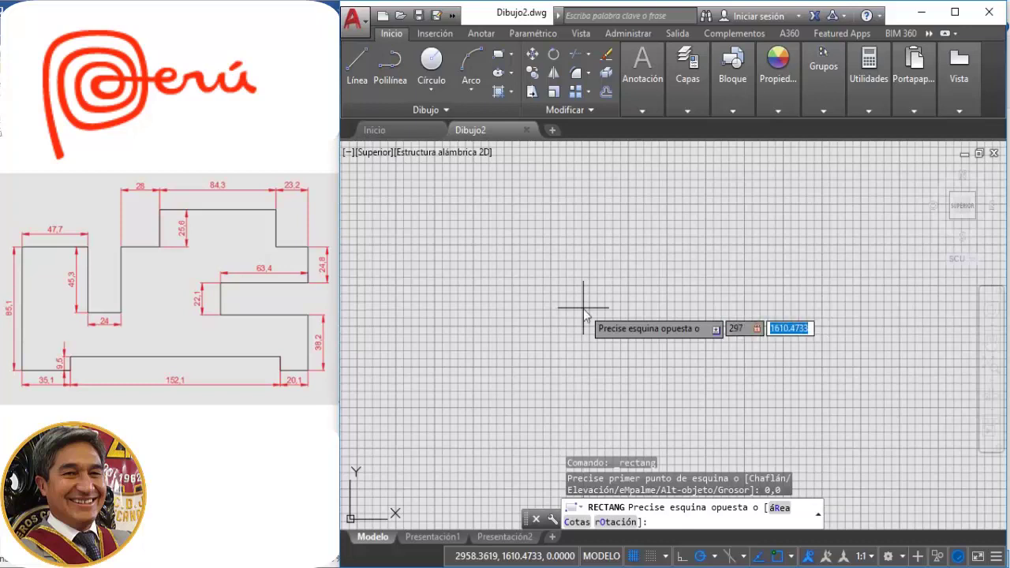
pyautogui.write('210')
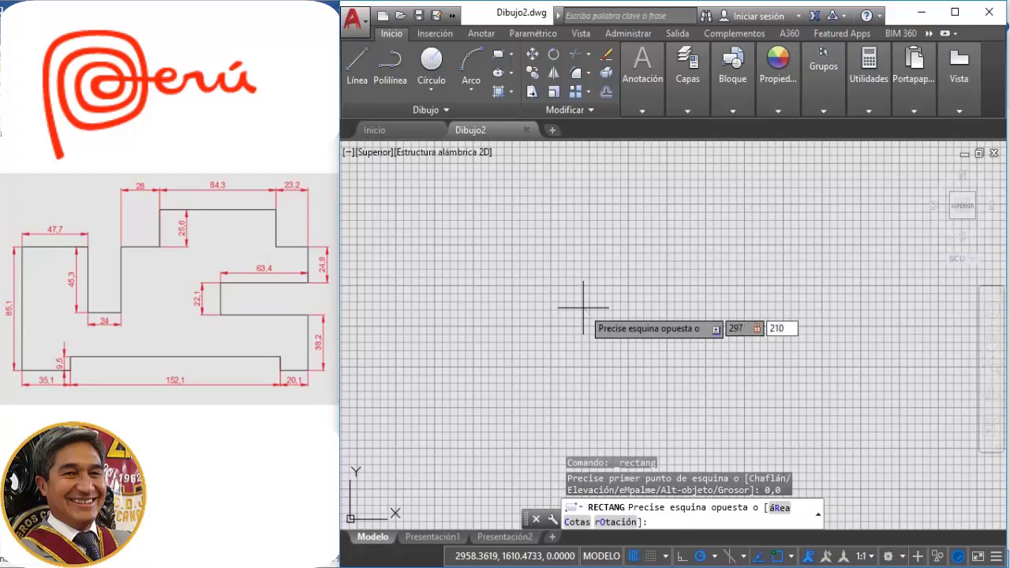
pyautogui.press('Return')
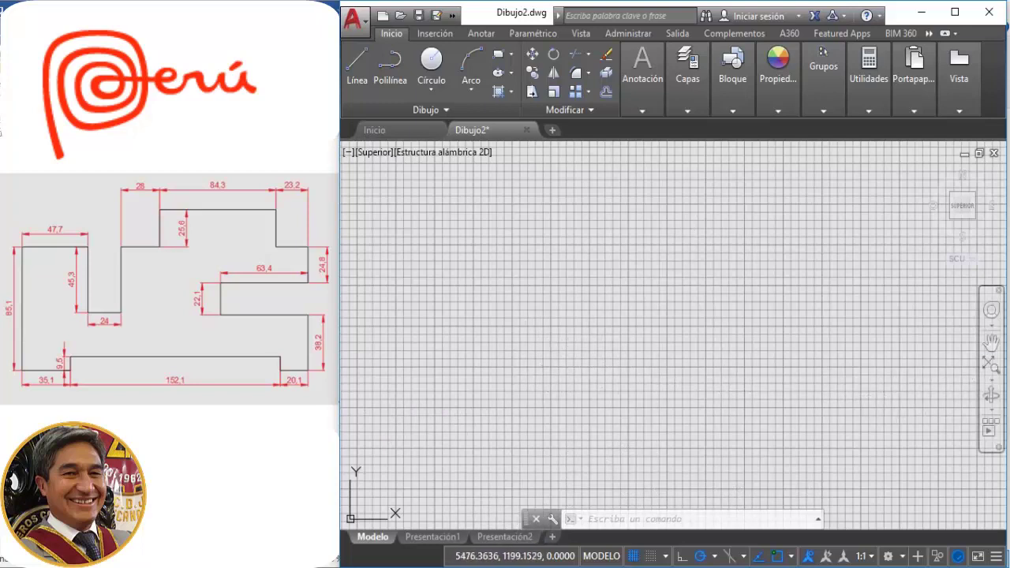
# Zoom to extents, then zoom out slightly so the whole frame is visible
pyautogui.click(991, 365)
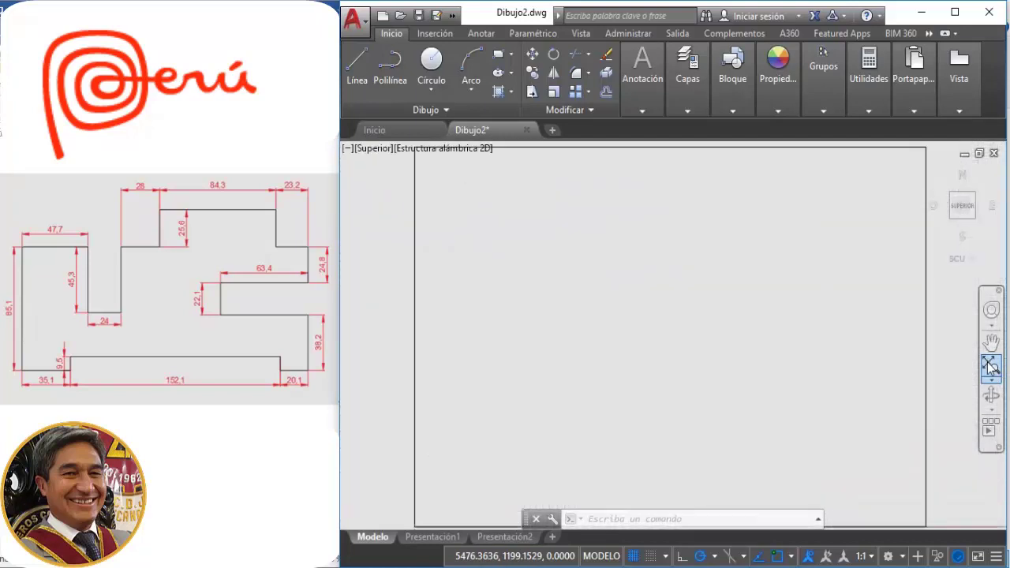
pyautogui.scroll(-2, 664, 324)
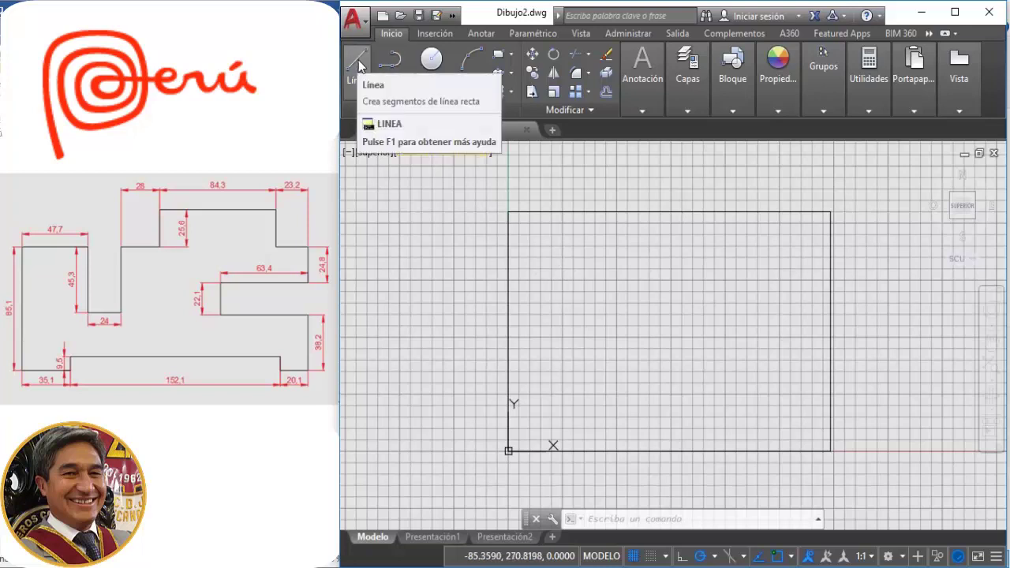
# Start a line with its first point at 50,150
pyautogui.click(597, 518)
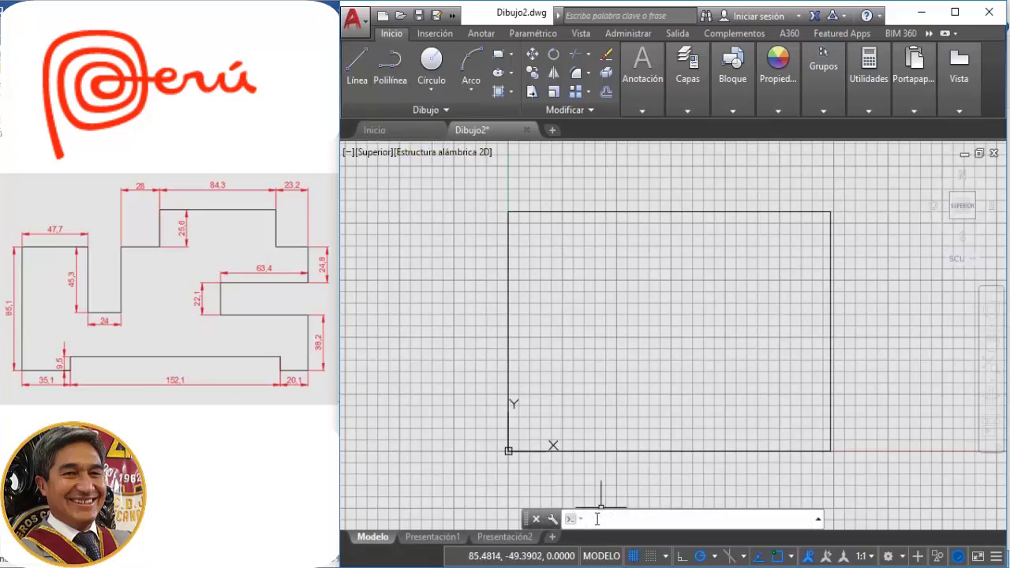
pyautogui.write('1')
pyautogui.press('Return')
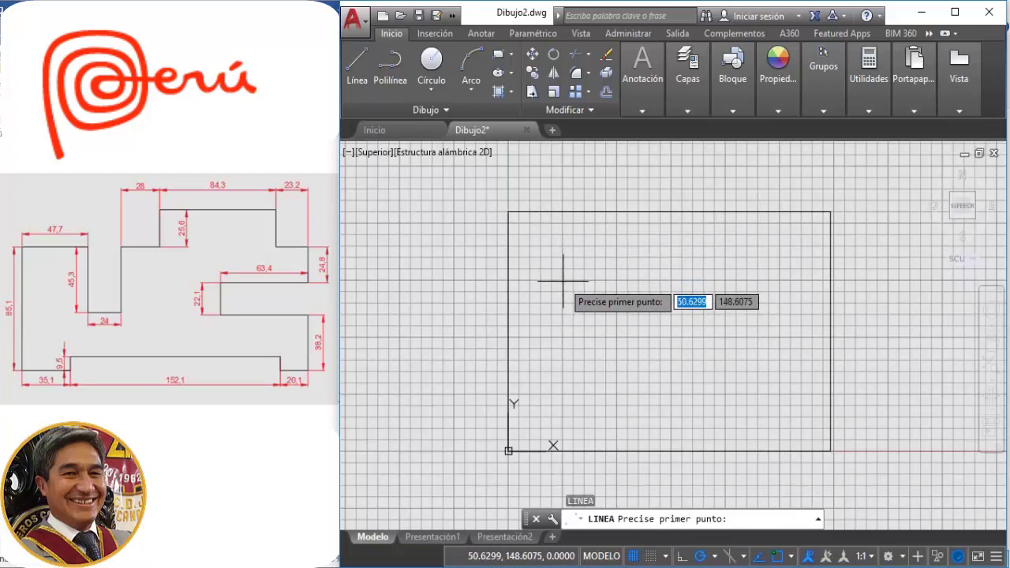
pyautogui.write('50')
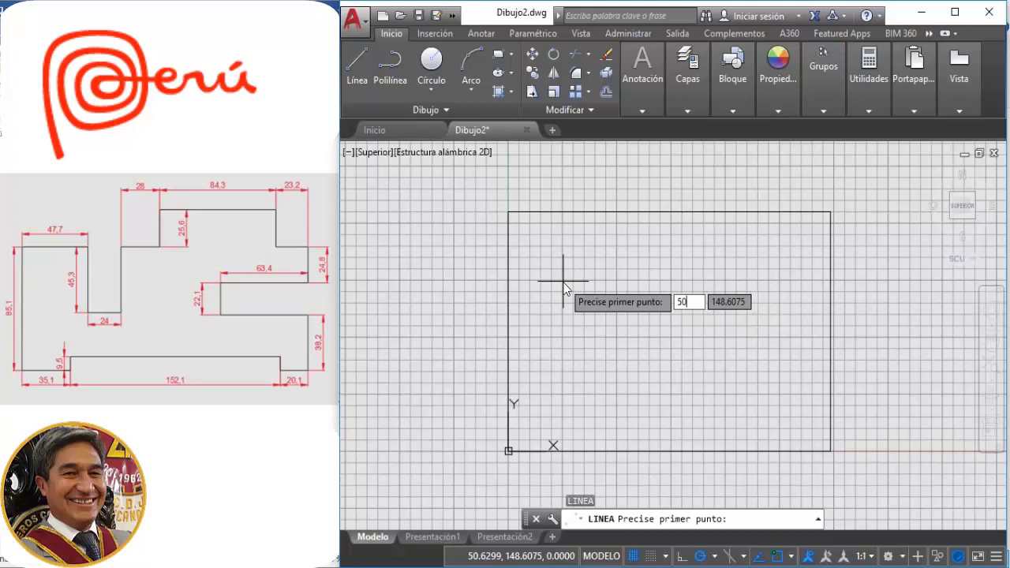
pyautogui.press('Tab')
pyautogui.write('150')
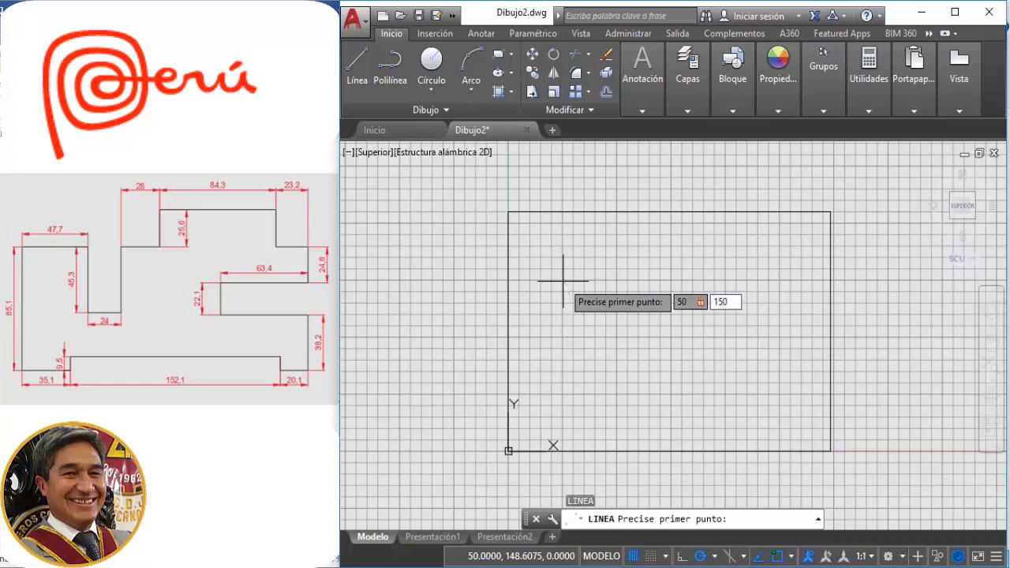
pyautogui.press('Return')
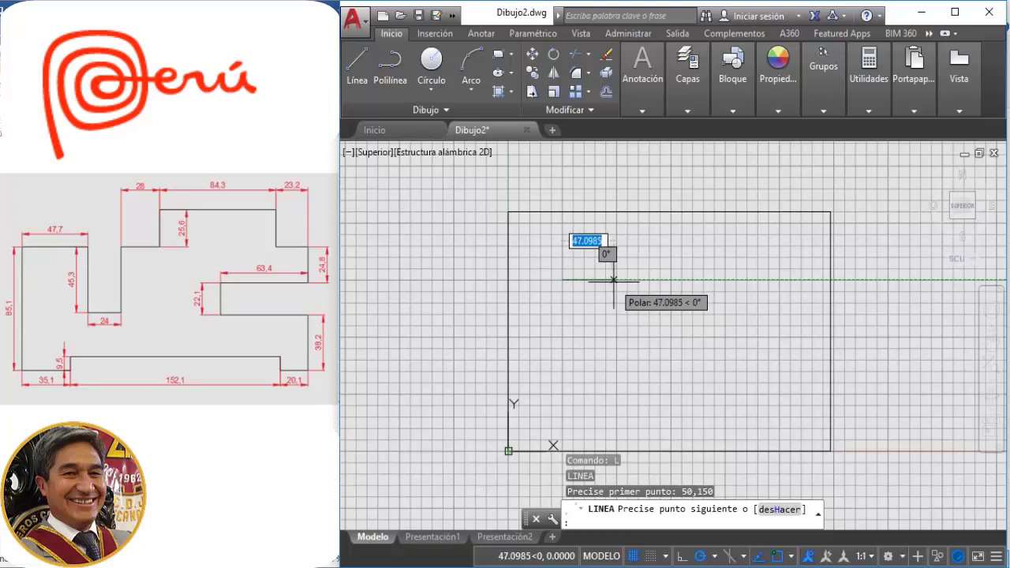
# Trace the 47.7 edge and the notch: 45.3 down, 24 across, back up to top level
pyautogui.write('4')
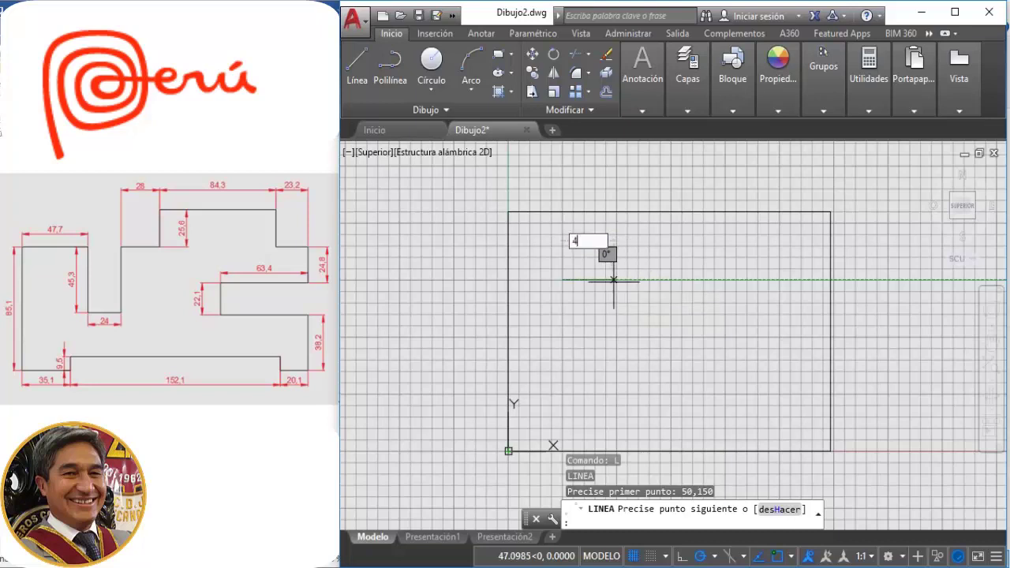
pyautogui.write('7.7')
pyautogui.press('Return')
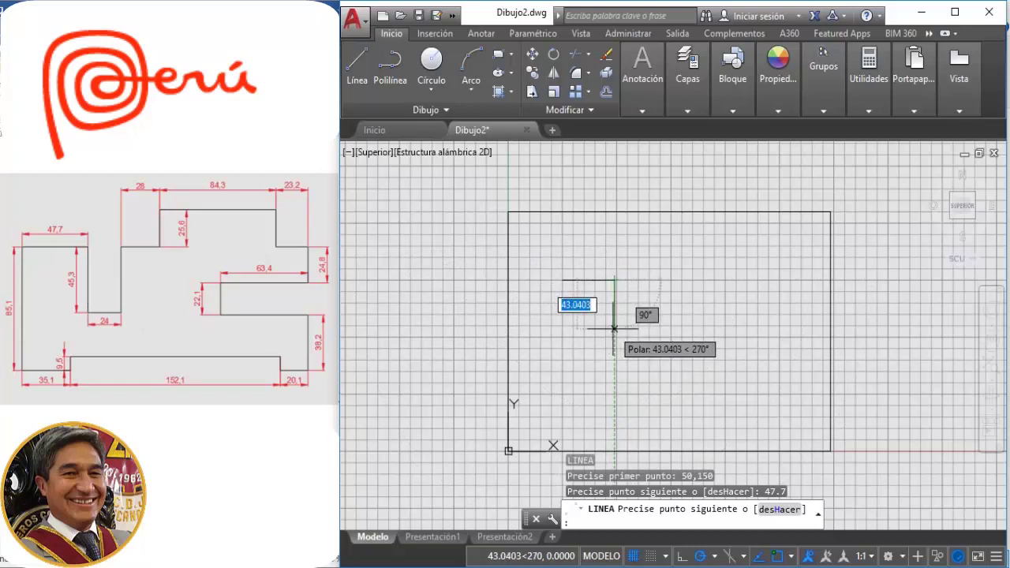
pyautogui.write('4')
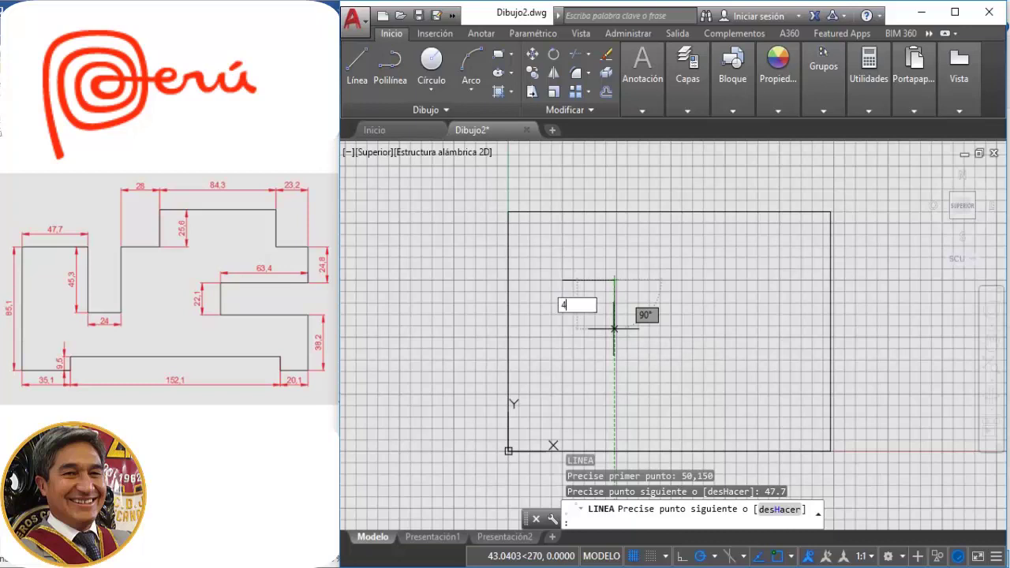
pyautogui.write('5.3')
pyautogui.press('Return')
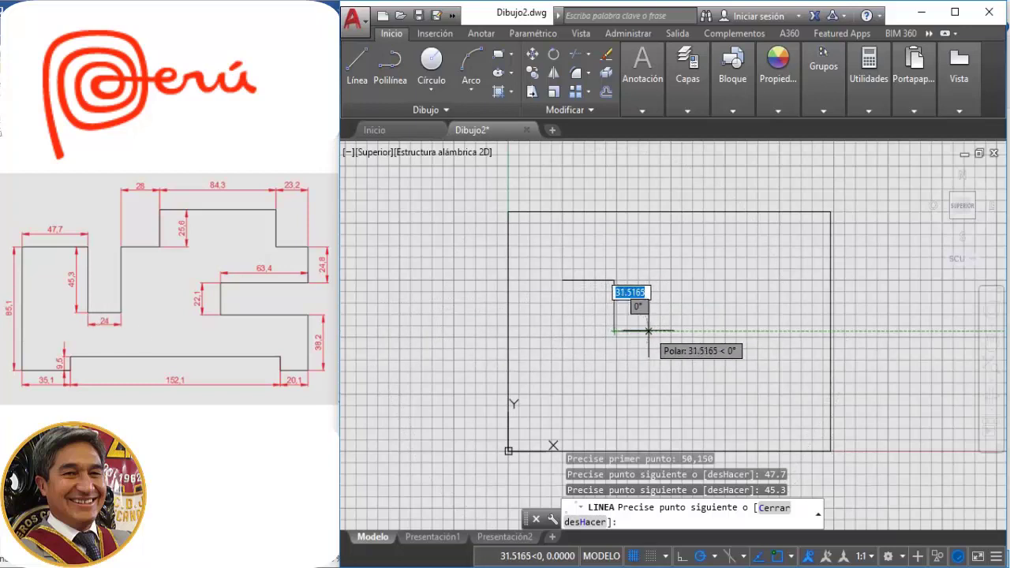
pyautogui.write('24')
pyautogui.press('Return')
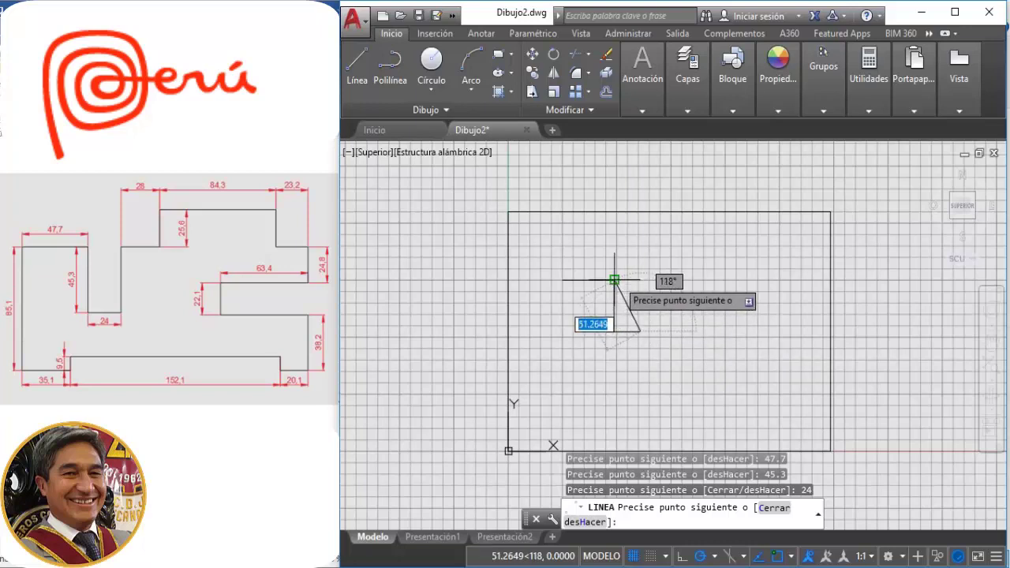
pyautogui.click(639, 280)
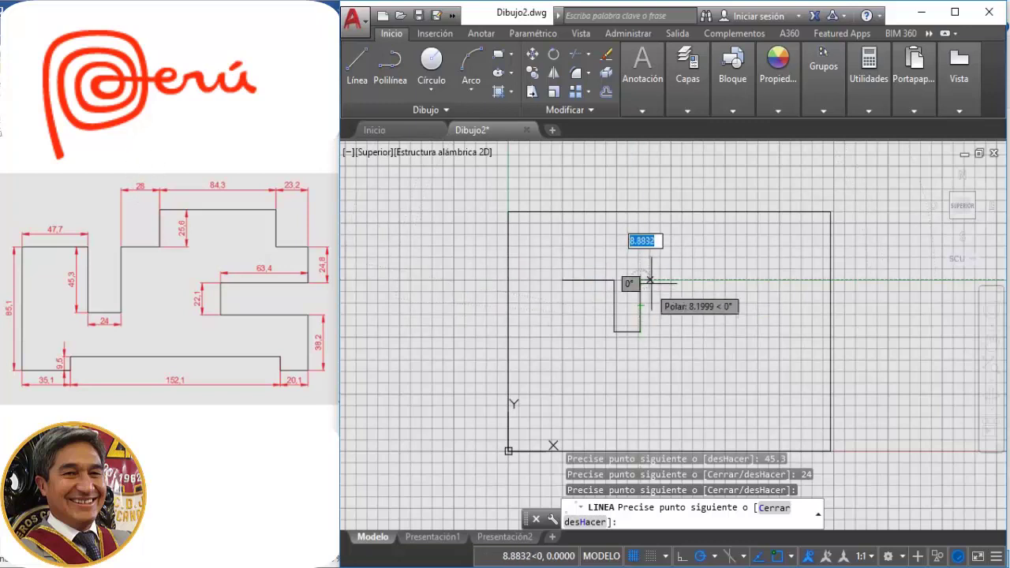
# Continue with a 28 segment, a 25.6 rise and the 84.3 top edge
pyautogui.write('28')
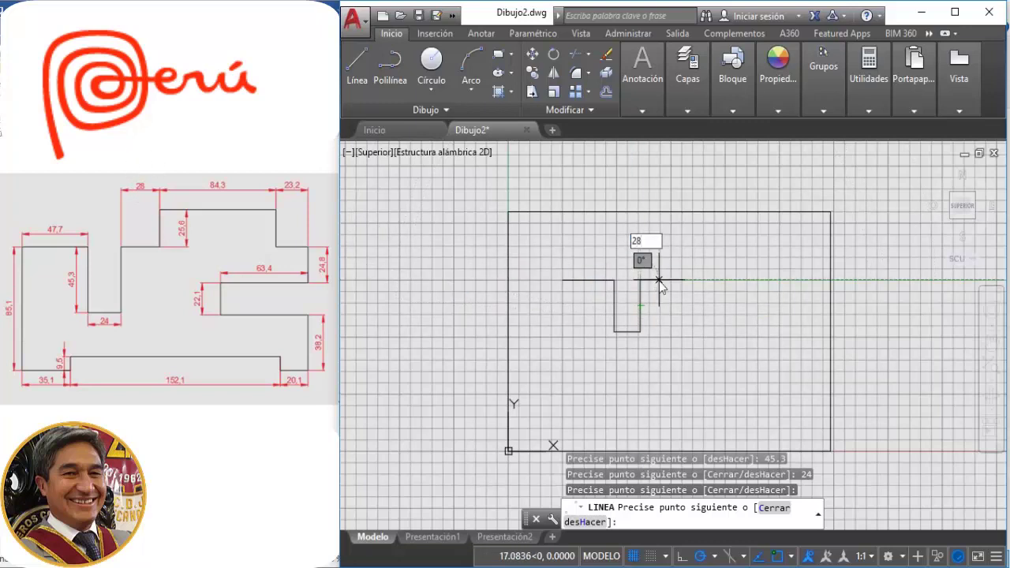
pyautogui.press('Return')
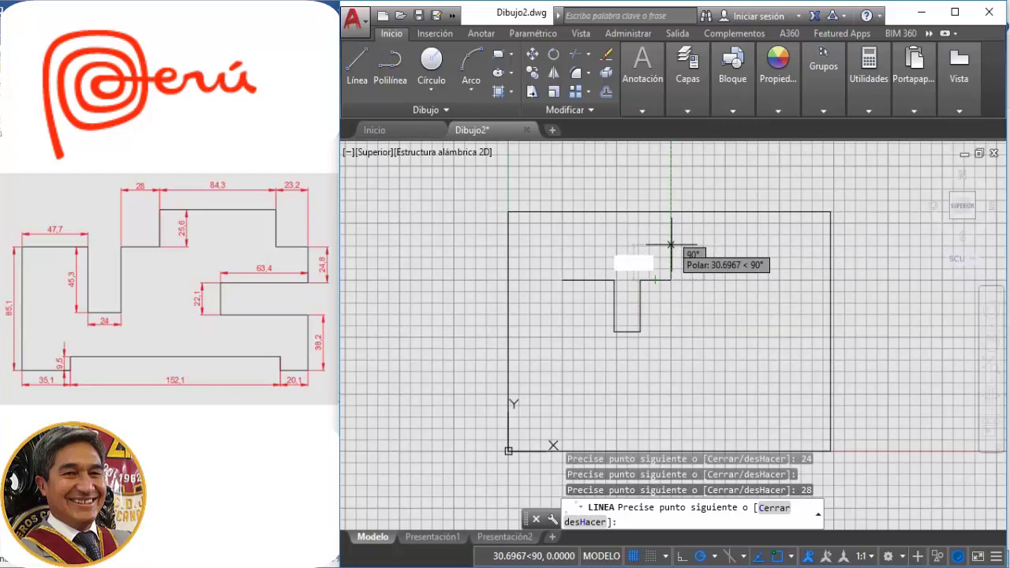
pyautogui.write('25.6')
pyautogui.press('Return')
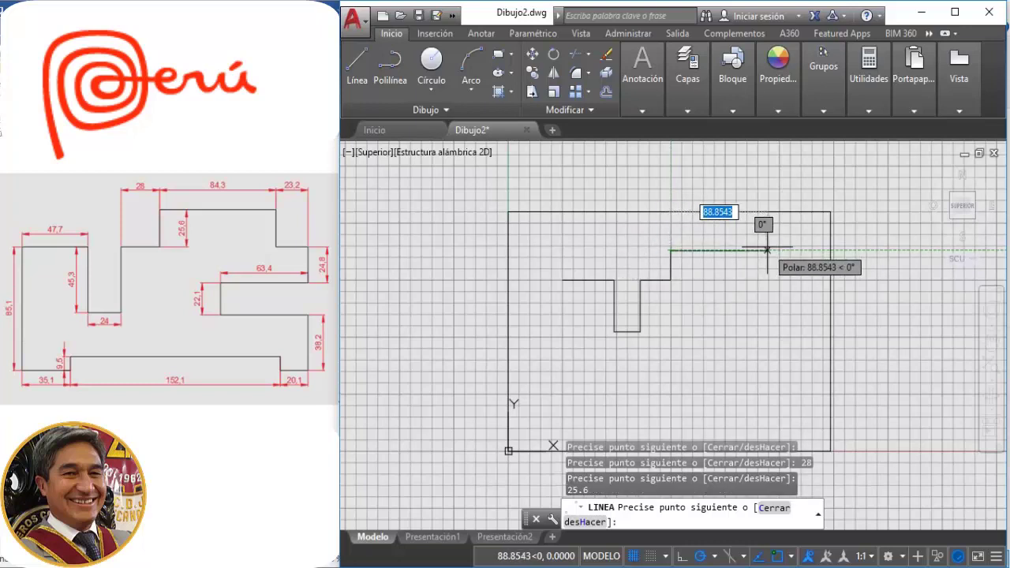
pyautogui.write('84.3')
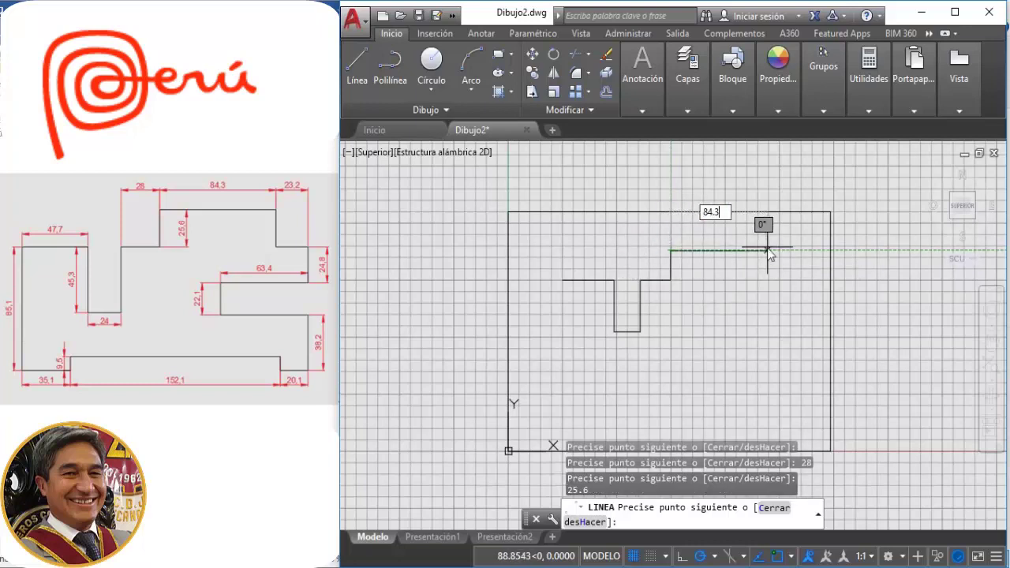
pyautogui.press('Return')
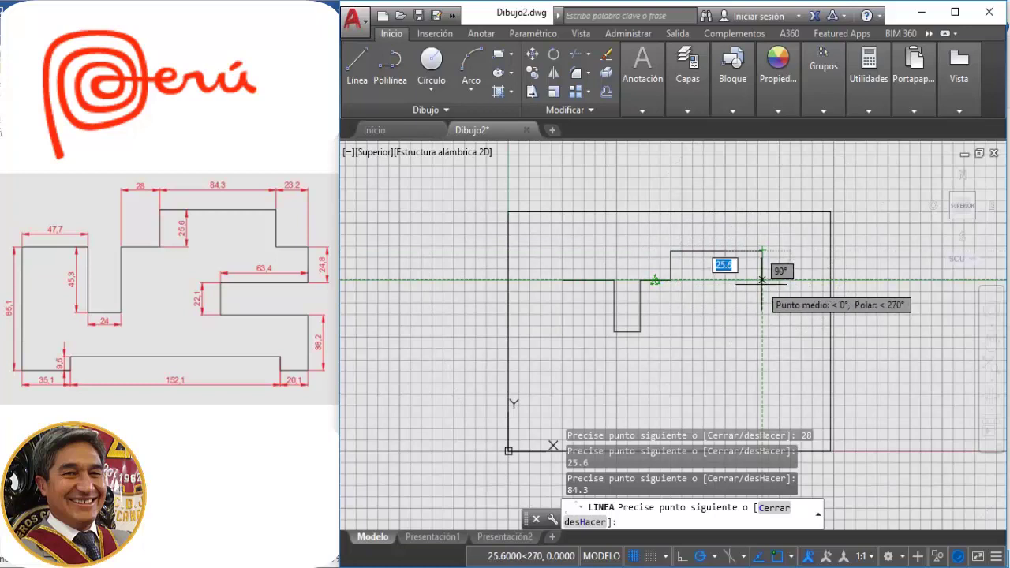
# Add the short drop, then undo the mistaken 32.2 segment
pyautogui.click(761, 280)
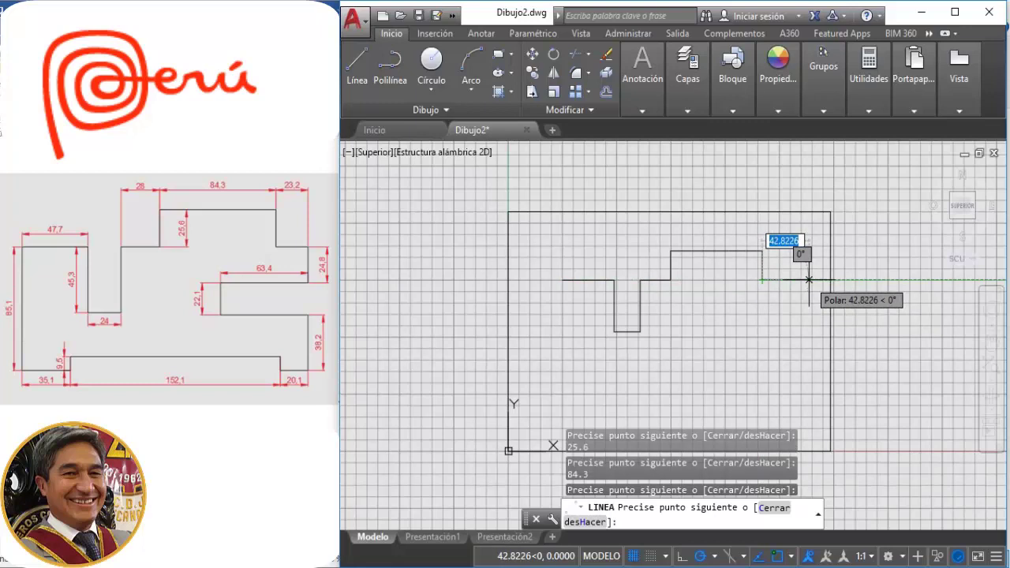
pyautogui.write('32.2')
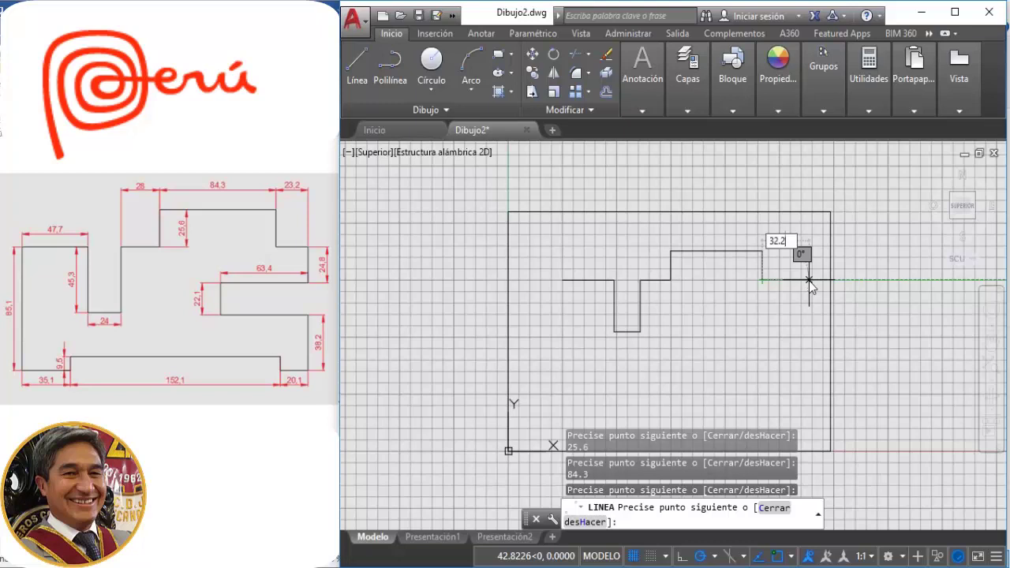
pyautogui.press('Return')
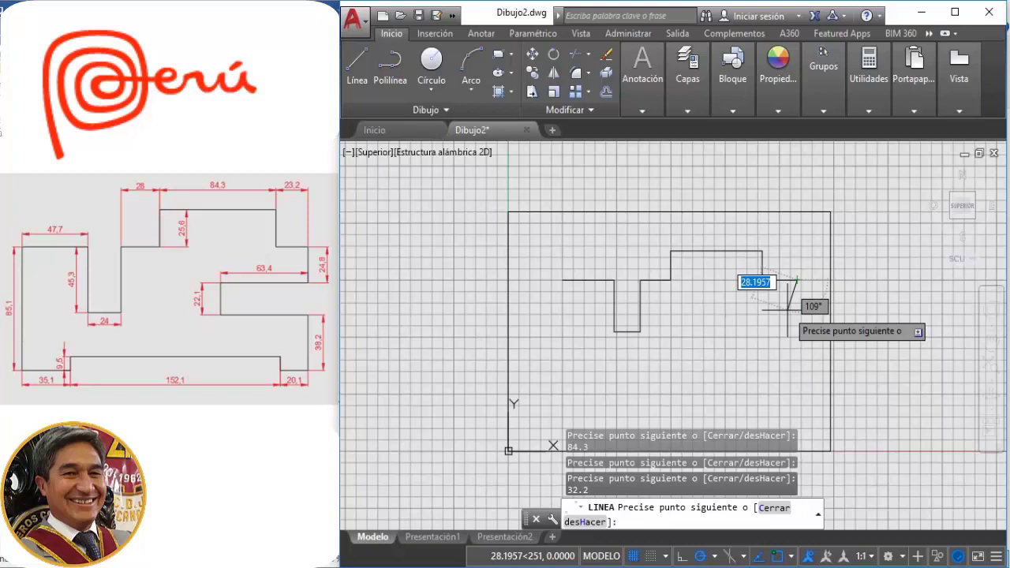
pyautogui.write('h')
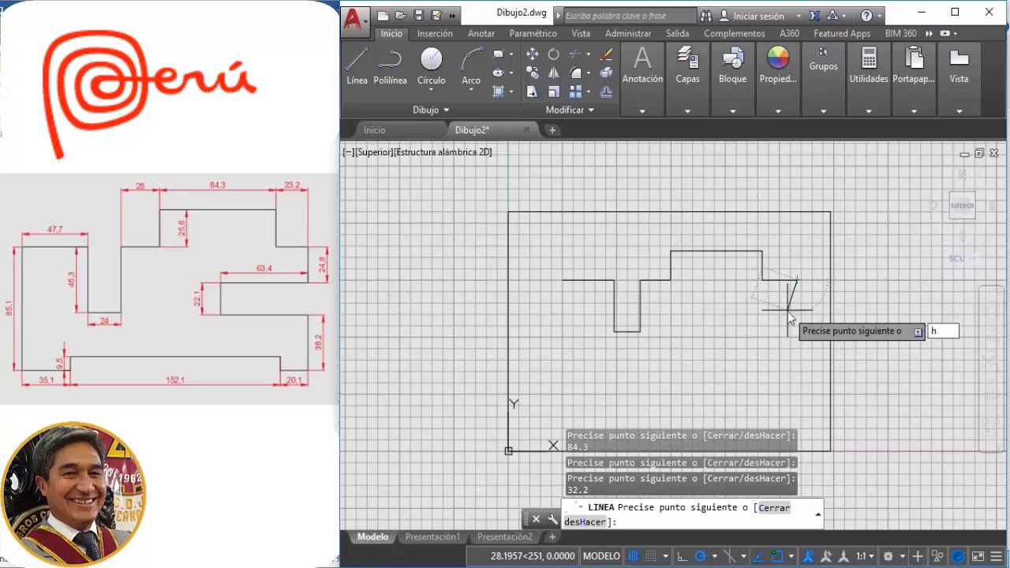
pyautogui.press('Return')
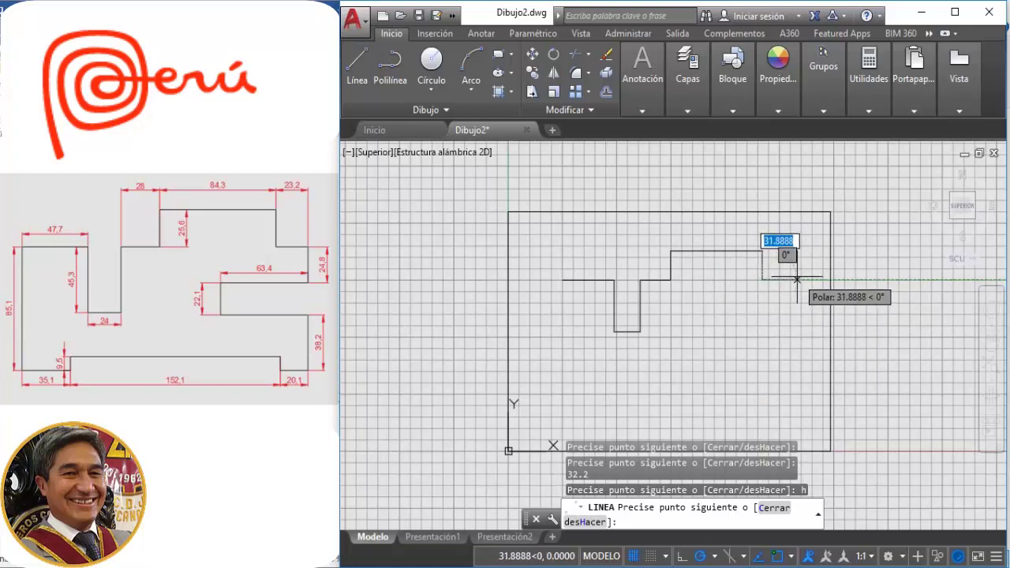
# Trace the 23.2 step, 24.8 drop and the 63.4 × 22.1 slot back to the right edge
pyautogui.write('23.')
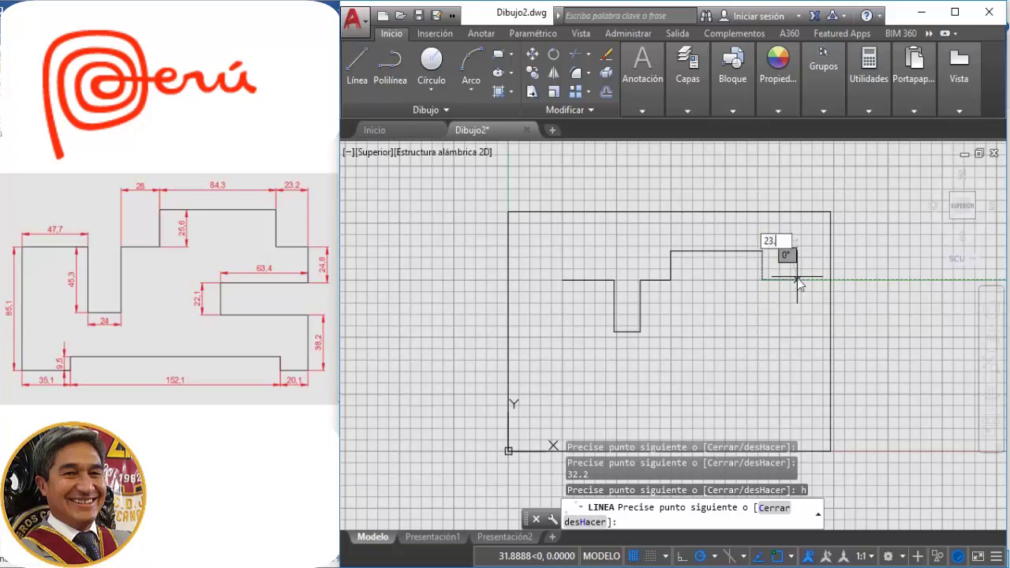
pyautogui.write('2')
pyautogui.press('Return')
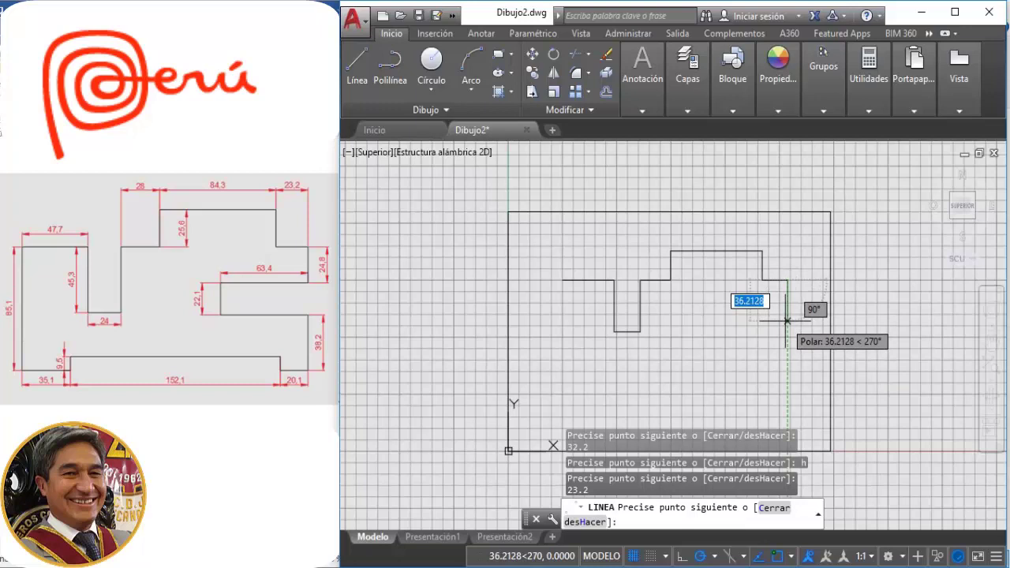
pyautogui.write('24.8')
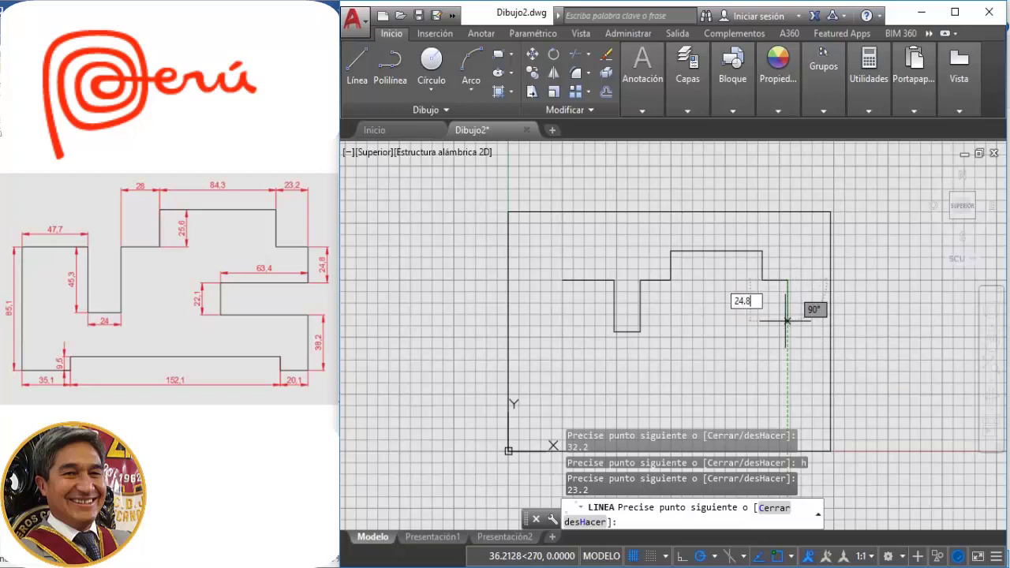
pyautogui.press('Return')
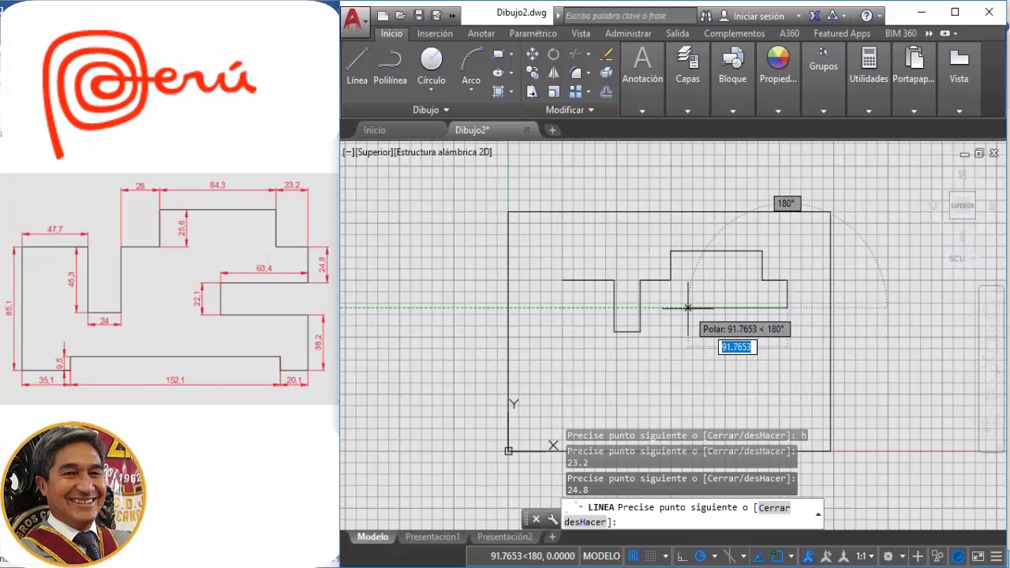
pyautogui.write('63.4')
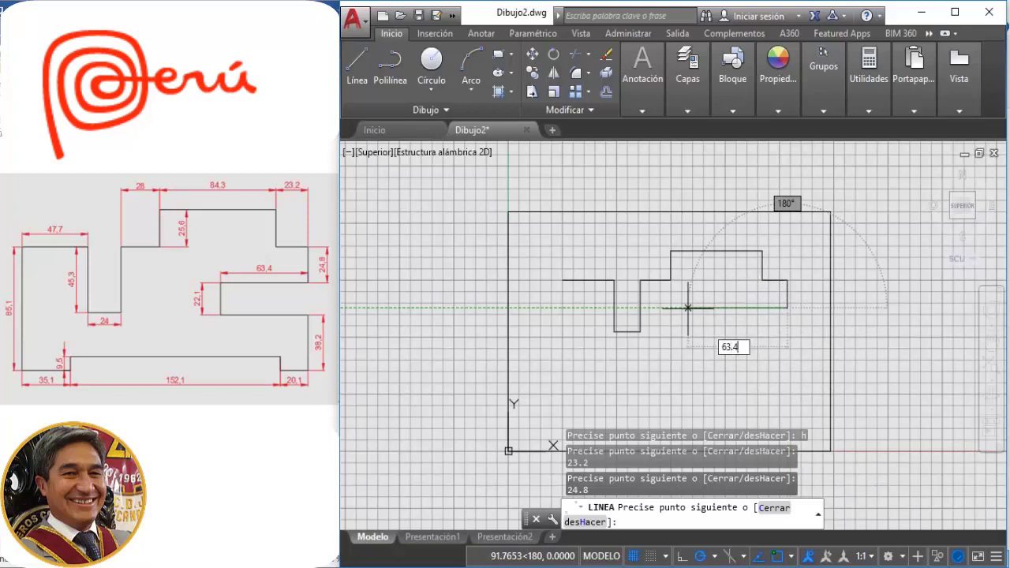
pyautogui.press('Return')
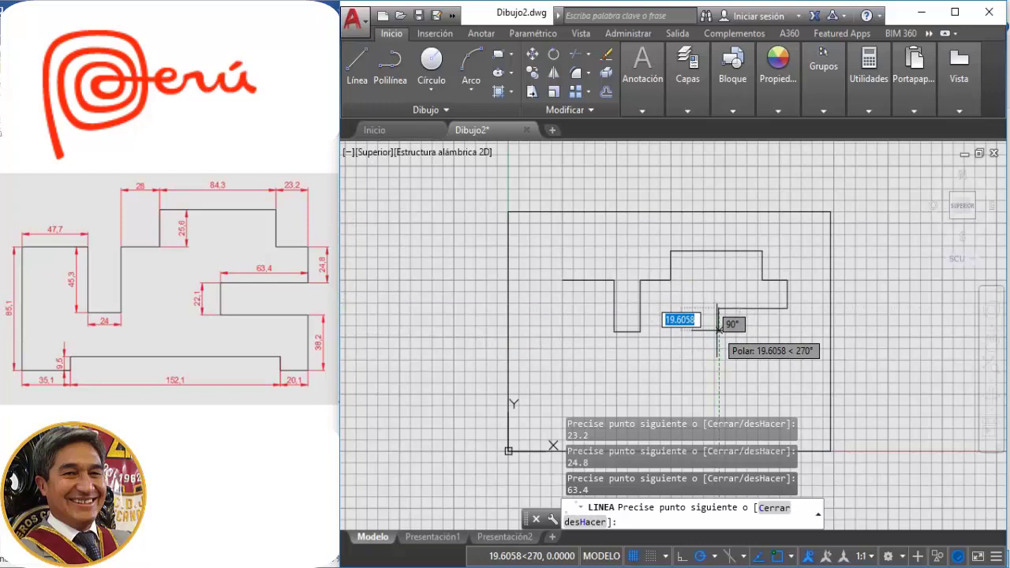
pyautogui.write('22.1')
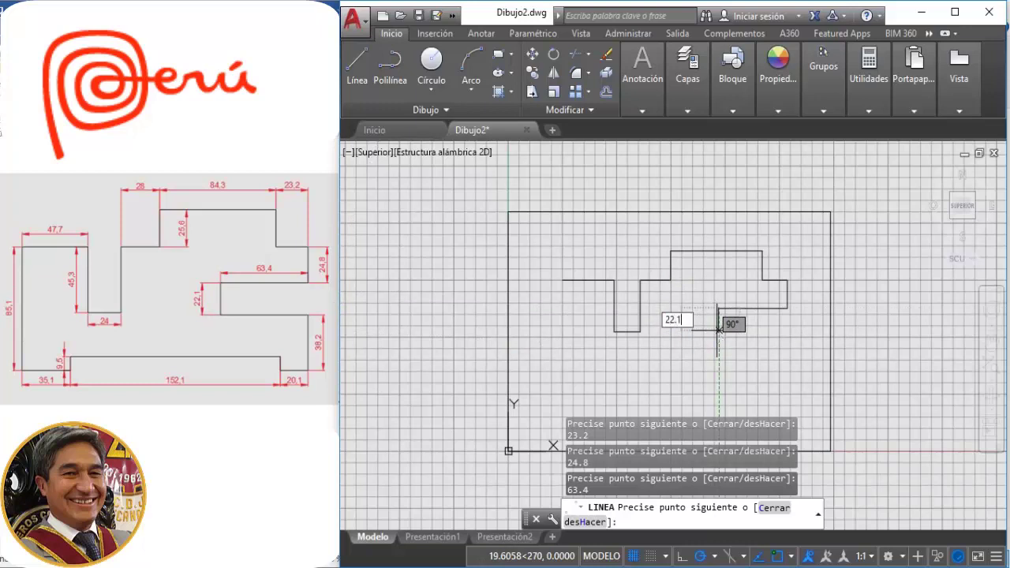
pyautogui.press('Return')
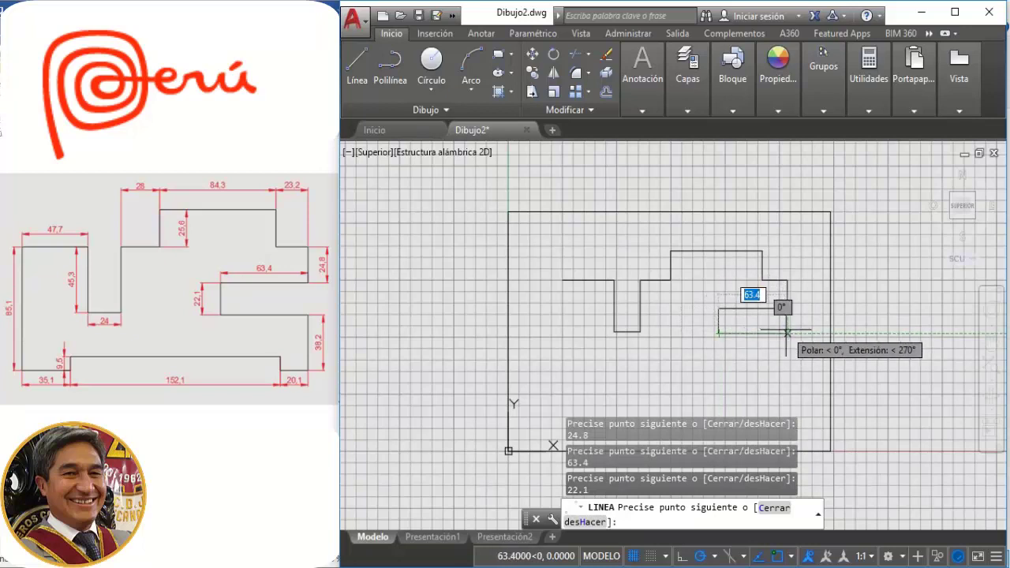
pyautogui.click(787, 332)
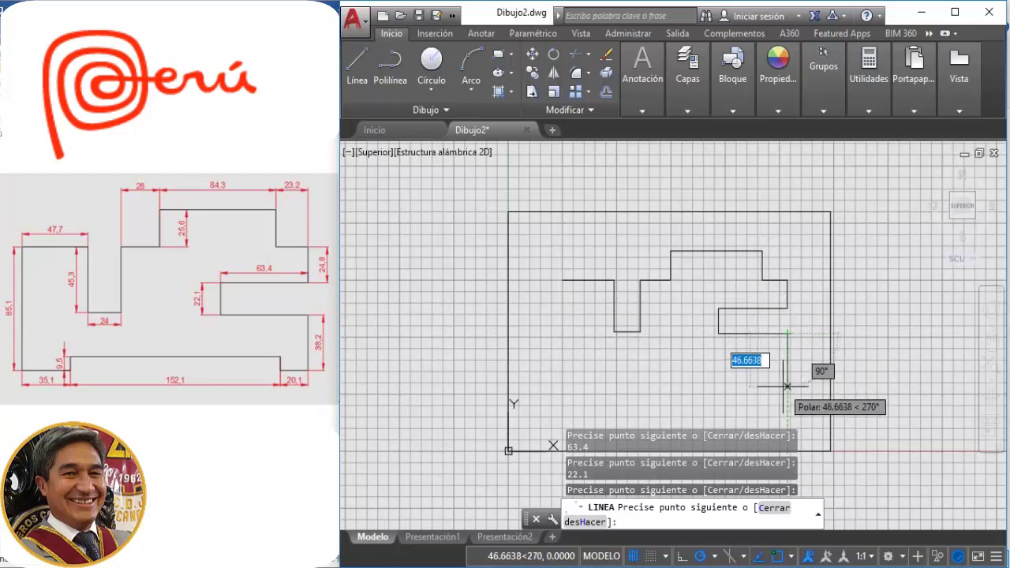
# Draw 38.2 down, 20.1 to the left, and the 9.5 upward step
pyautogui.write('38.2')
pyautogui.press('Return')
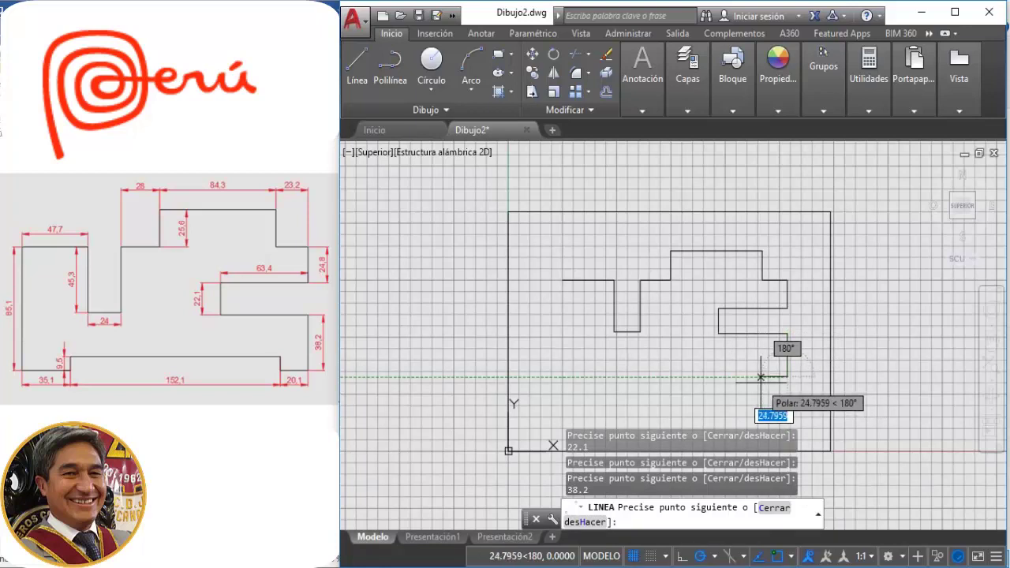
pyautogui.write('2')
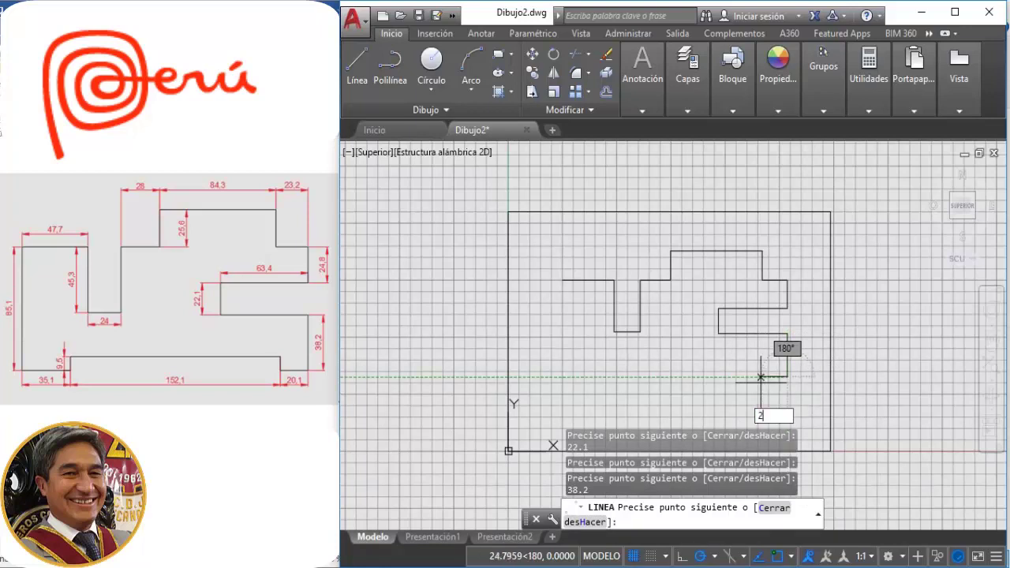
pyautogui.write('0.1')
pyautogui.press('Return')
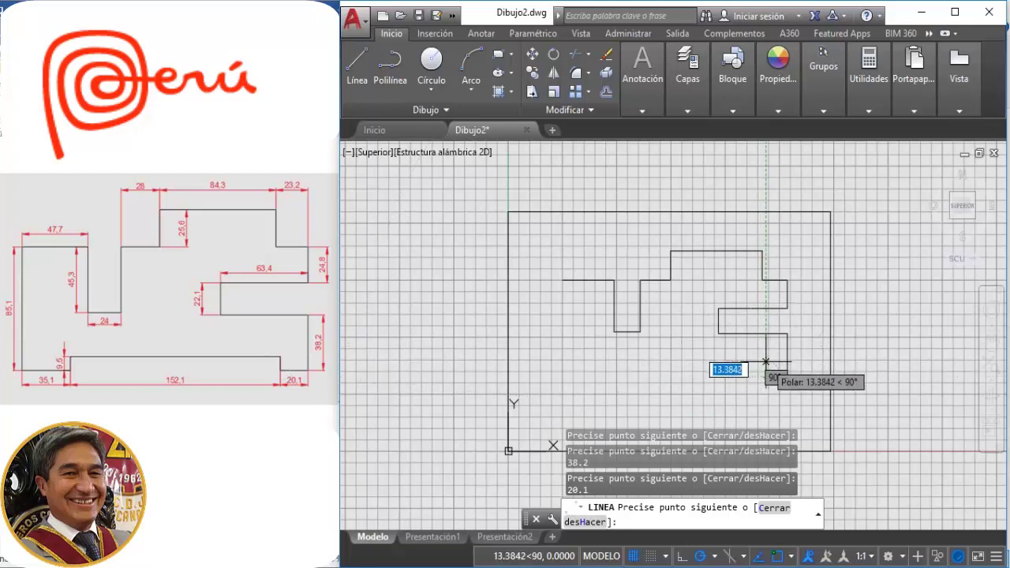
pyautogui.write('9.5')
pyautogui.press('Return')
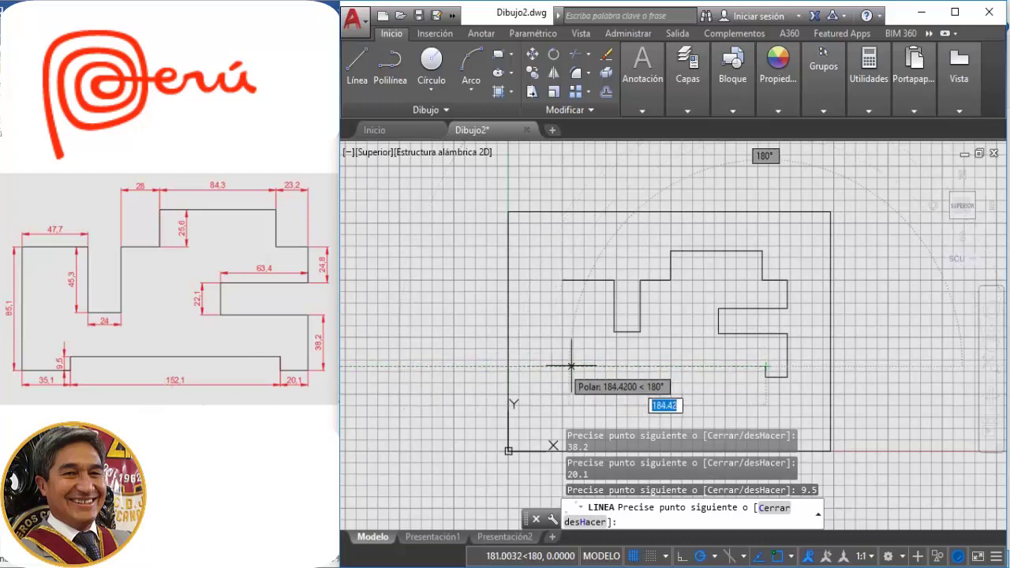
# Continue with the 152.1 leftward edge, the 9.5 drop and a 35.1 segment
pyautogui.write('15')
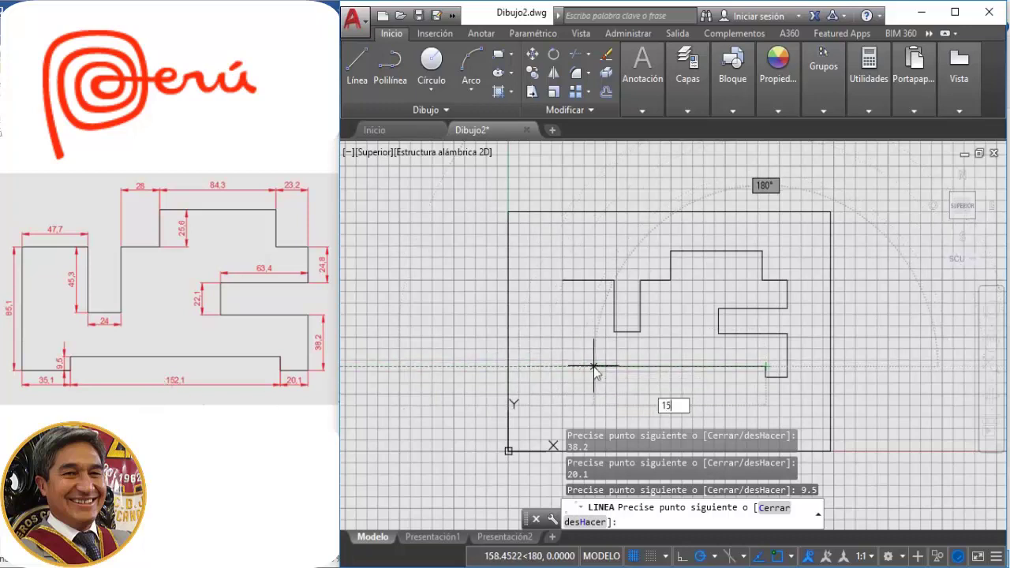
pyautogui.write('2.1')
pyautogui.press('Return')
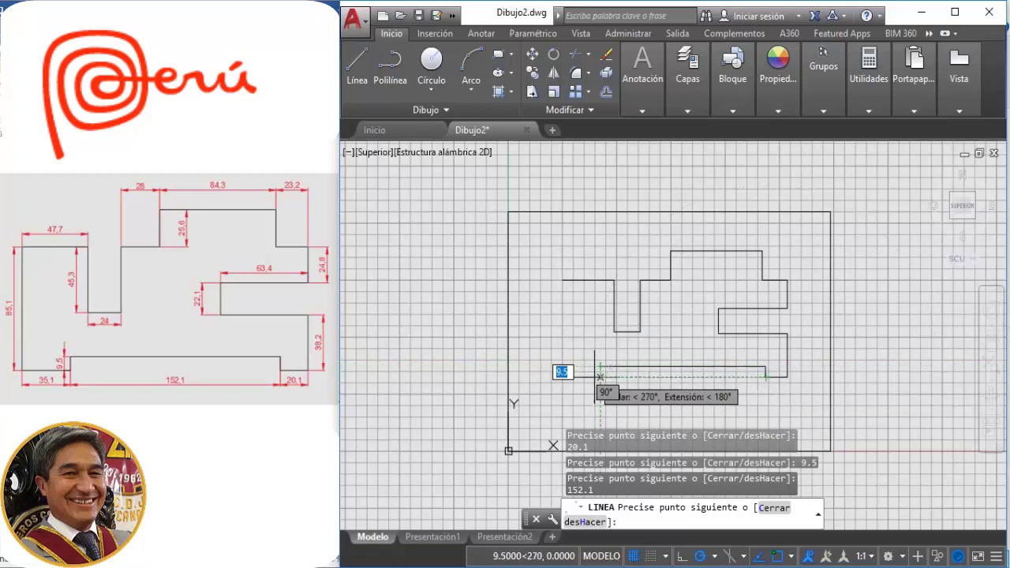
pyautogui.click(600, 378)
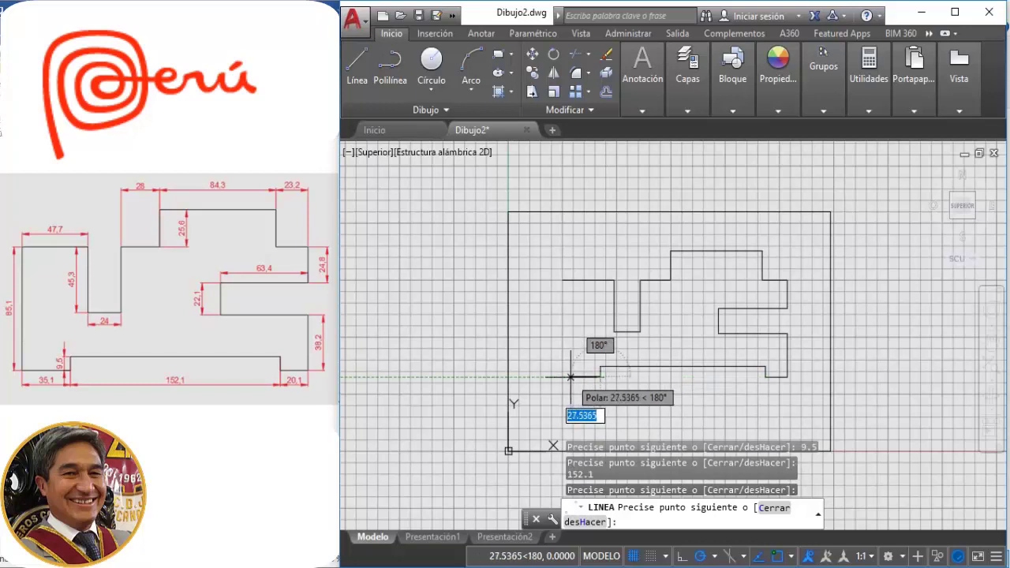
pyautogui.write('35')
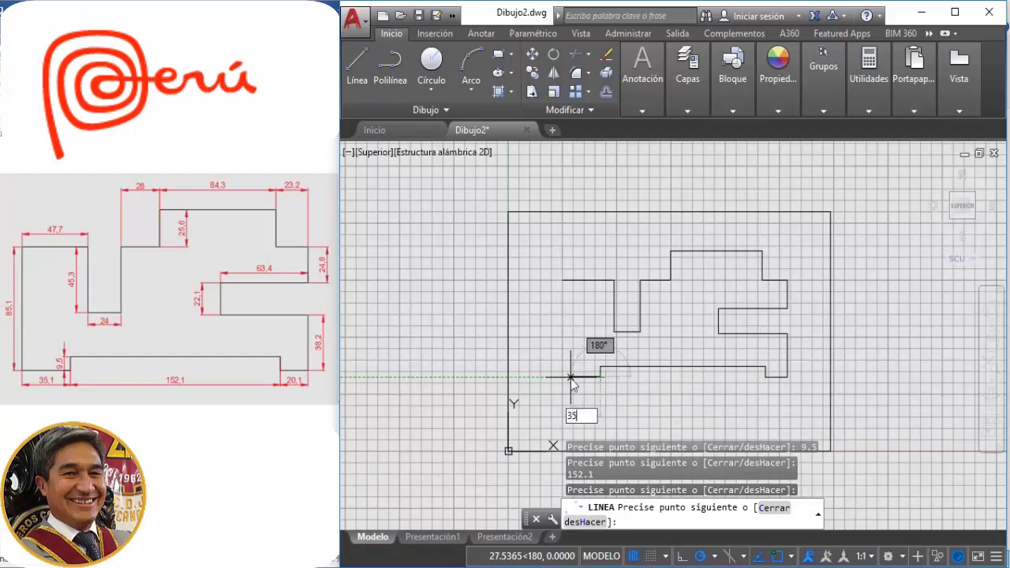
pyautogui.write('.1')
pyautogui.press('Return')
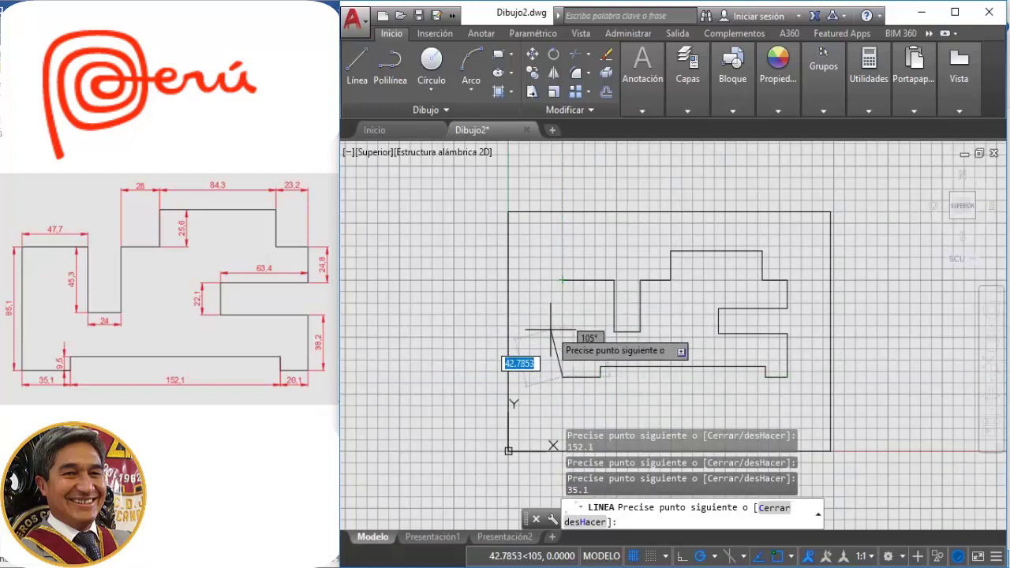
# Close the line chain back to its 50,150 start point with the C option
pyautogui.write('c')
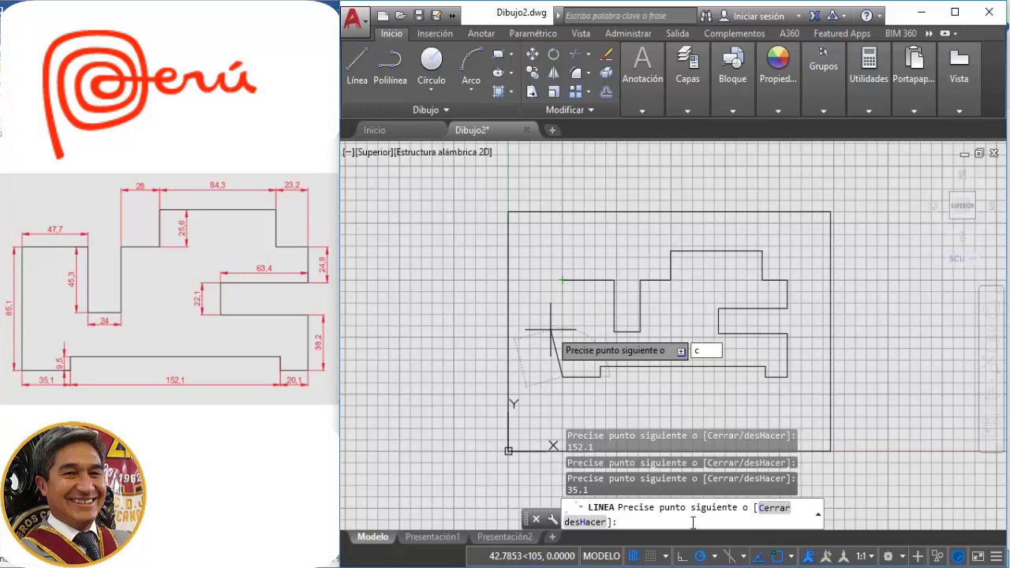
pyautogui.press('Return')
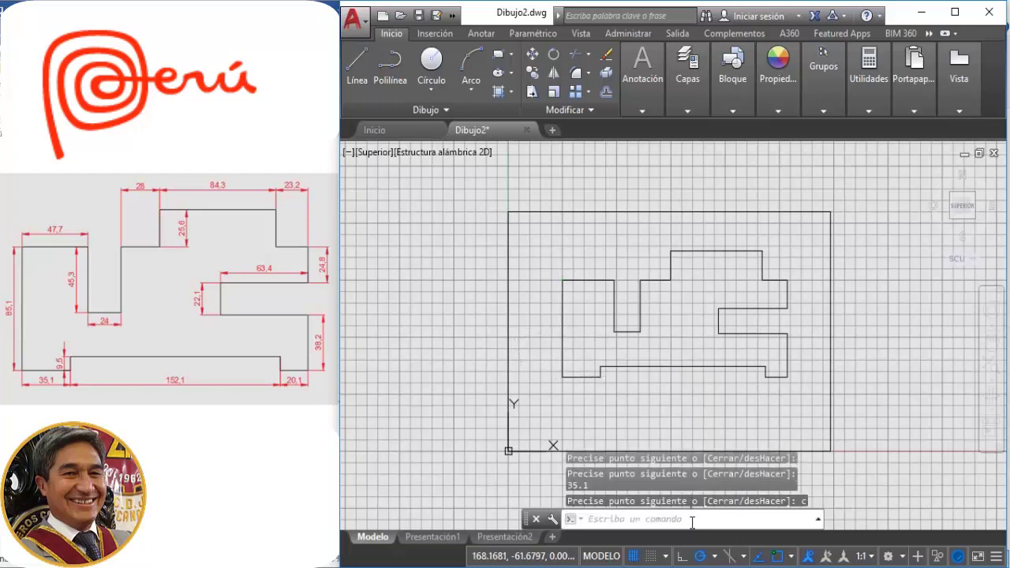